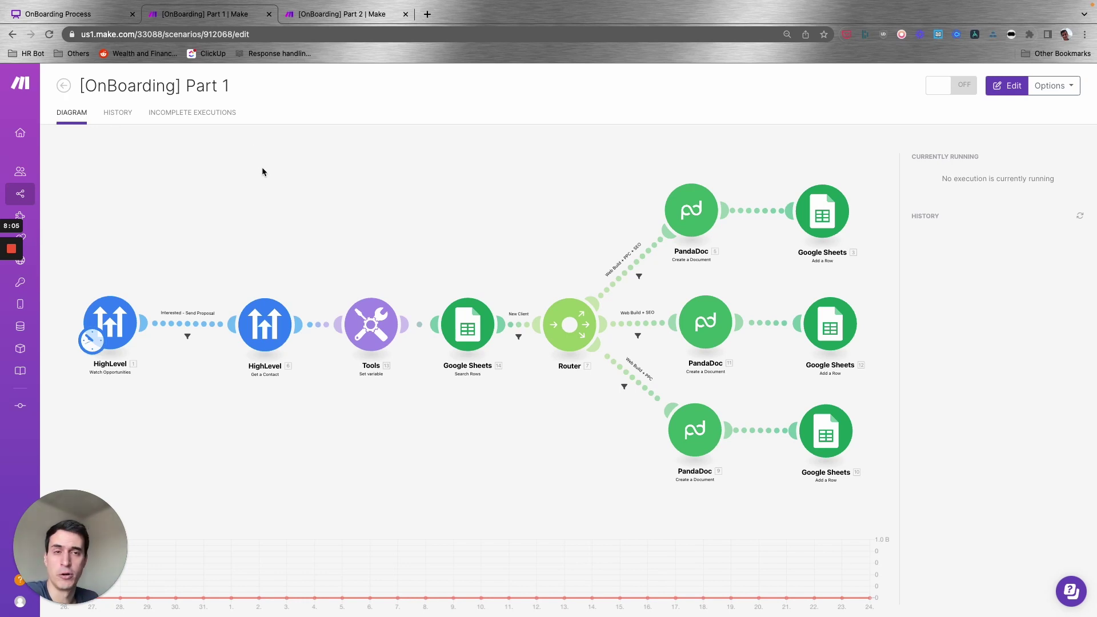
Open the [OnBoarding] Part 1 scenario in the editor and look over its modules and router branches
click(418, 202)
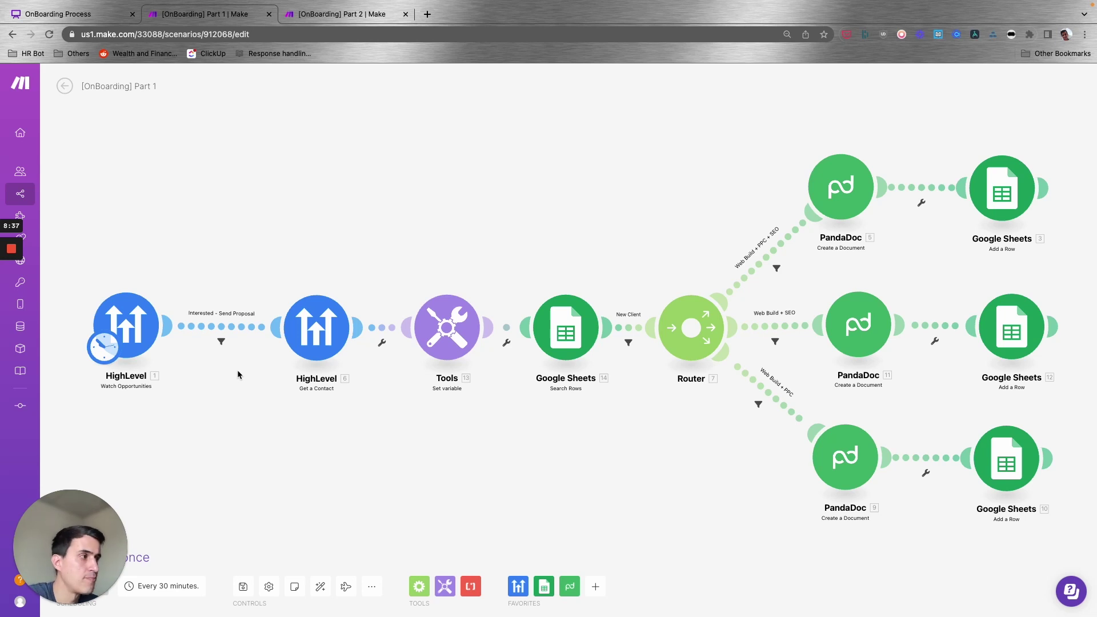
scroll(513, 197, down, 3)
drag(462, 191, 352, 188)
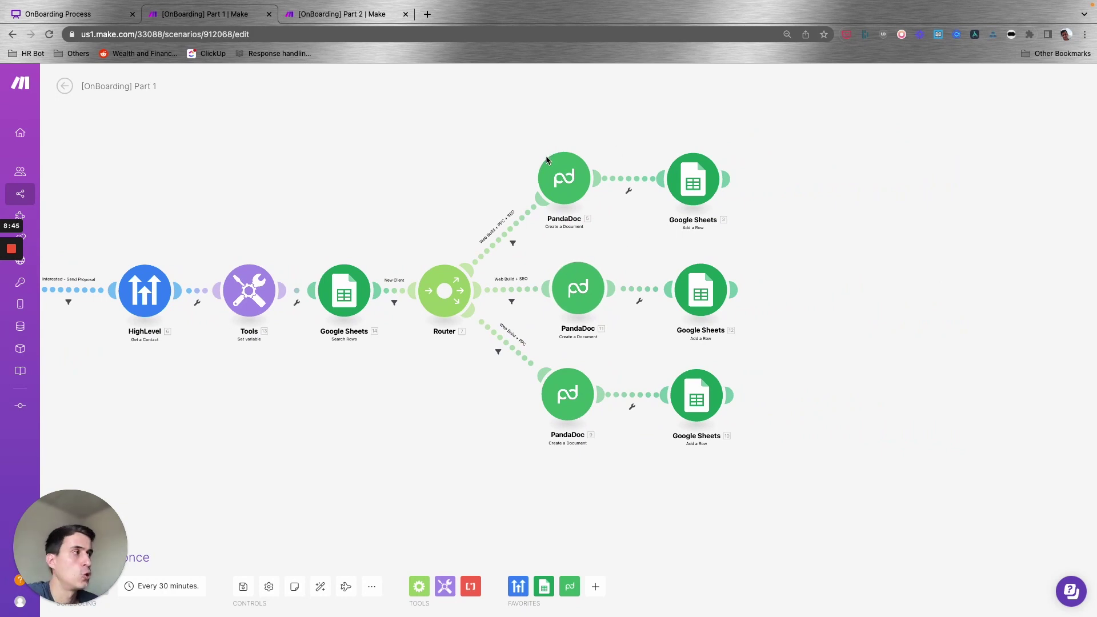
scroll(482, 175, left, 5)
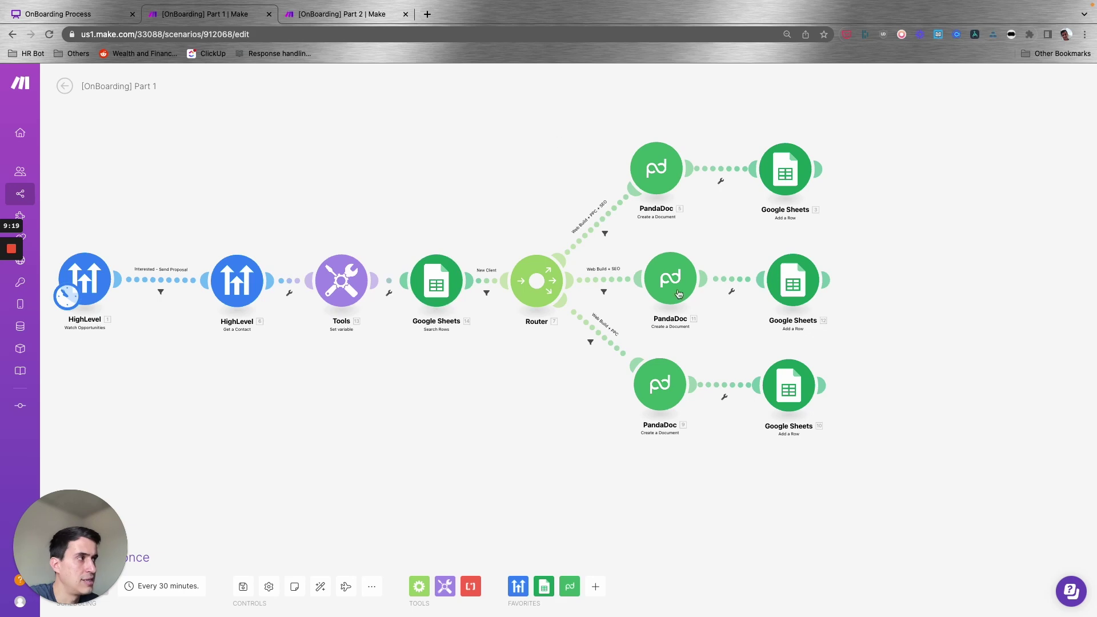
Open the PandaDoc module on the Web Build + PPC + SEO route and examine its document name, template and role mappings
click(662, 170)
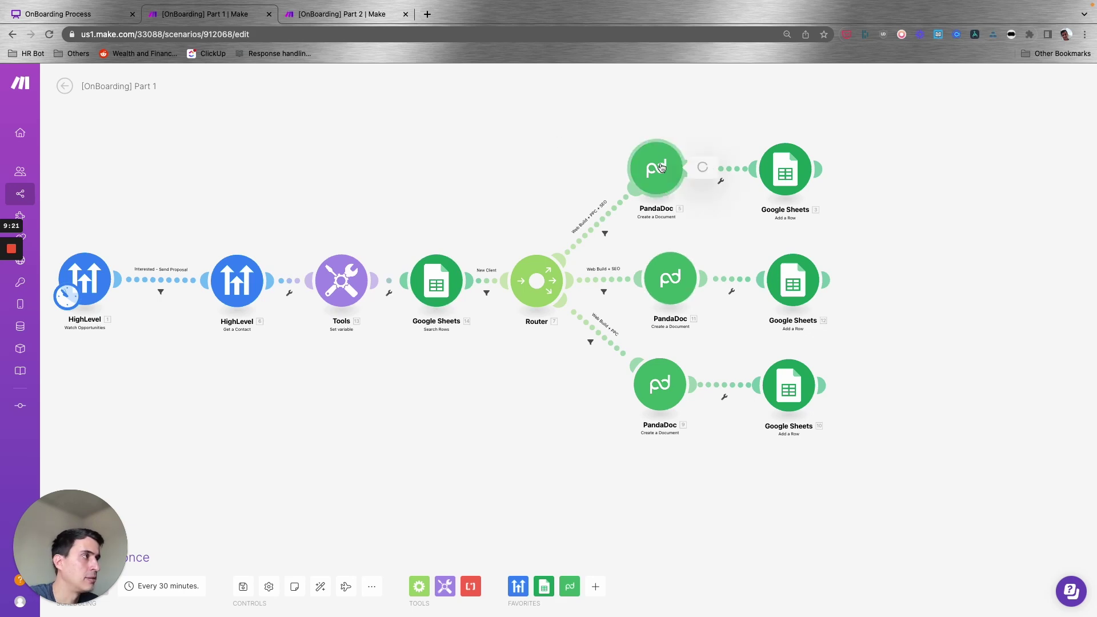
scroll(742, 240, down, 6)
scroll(746, 245, up, 6)
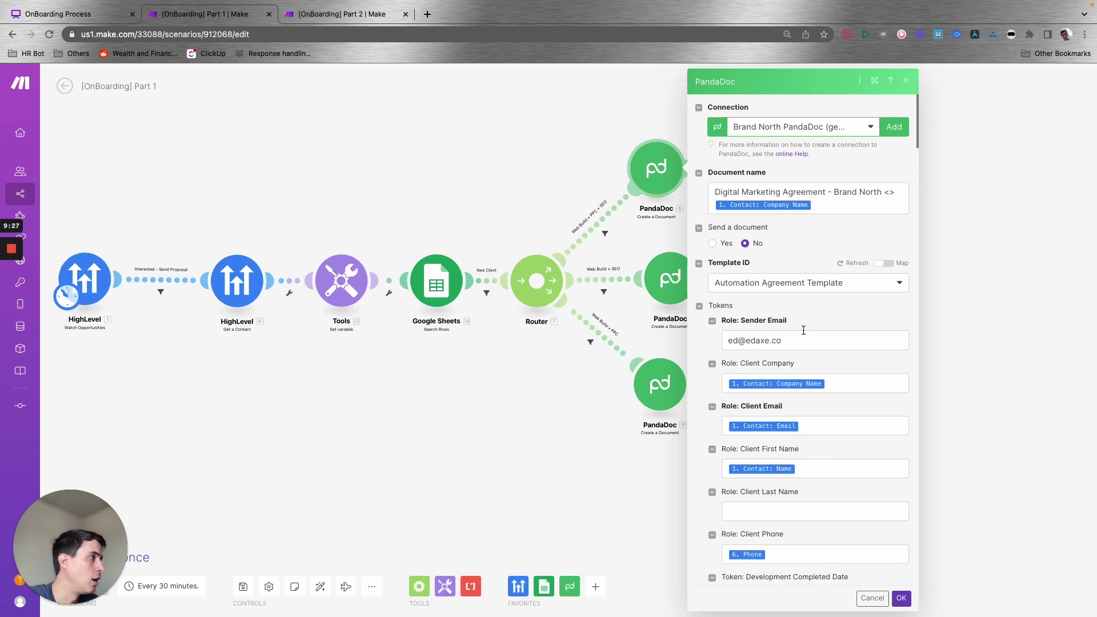
scroll(803, 323, down, 15)
scroll(802, 323, up, 10)
scroll(802, 324, down, 10)
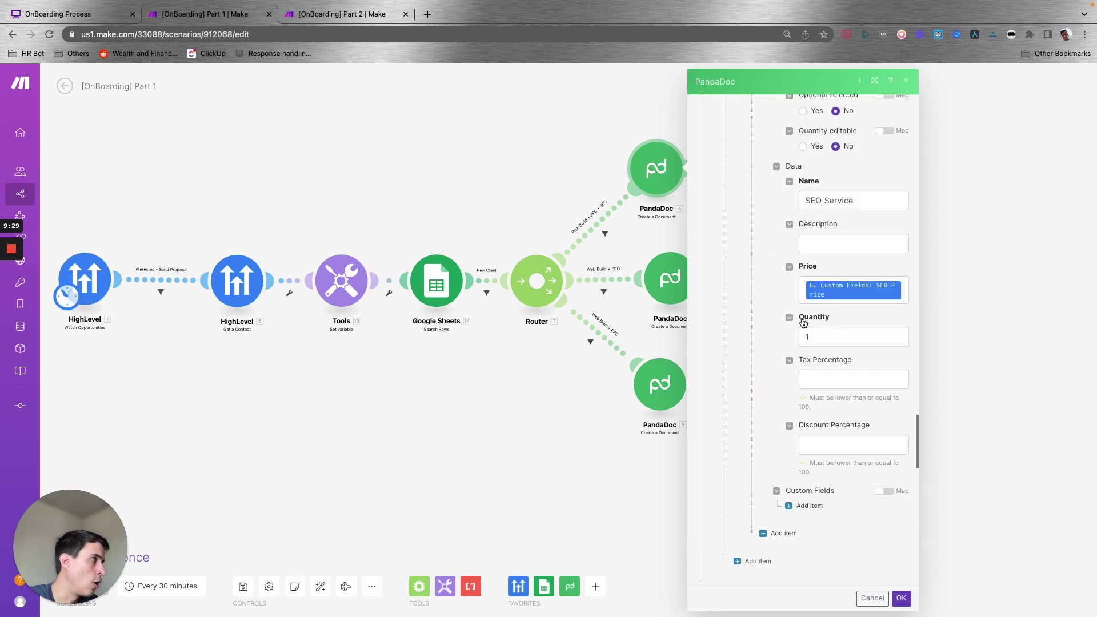
Examine the row names and price mappings in the PandaDoc module's pricing tables, then close its settings without changes
scroll(803, 323, down, 5)
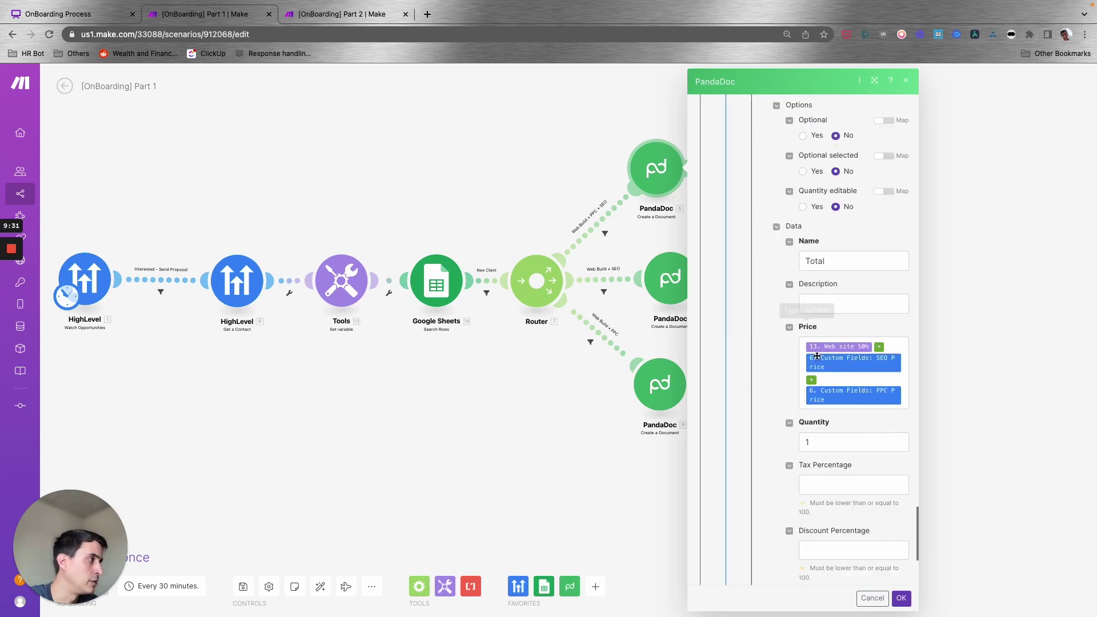
scroll(811, 343, up, 5)
scroll(824, 356, down, 8)
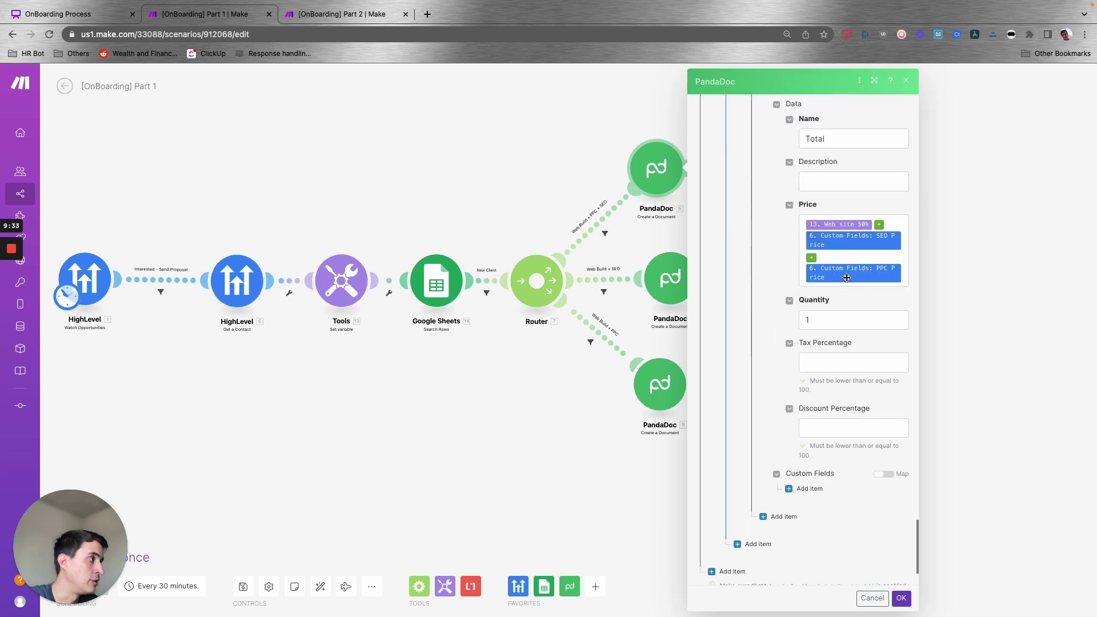
scroll(846, 277, up, 10)
scroll(809, 312, down, 10)
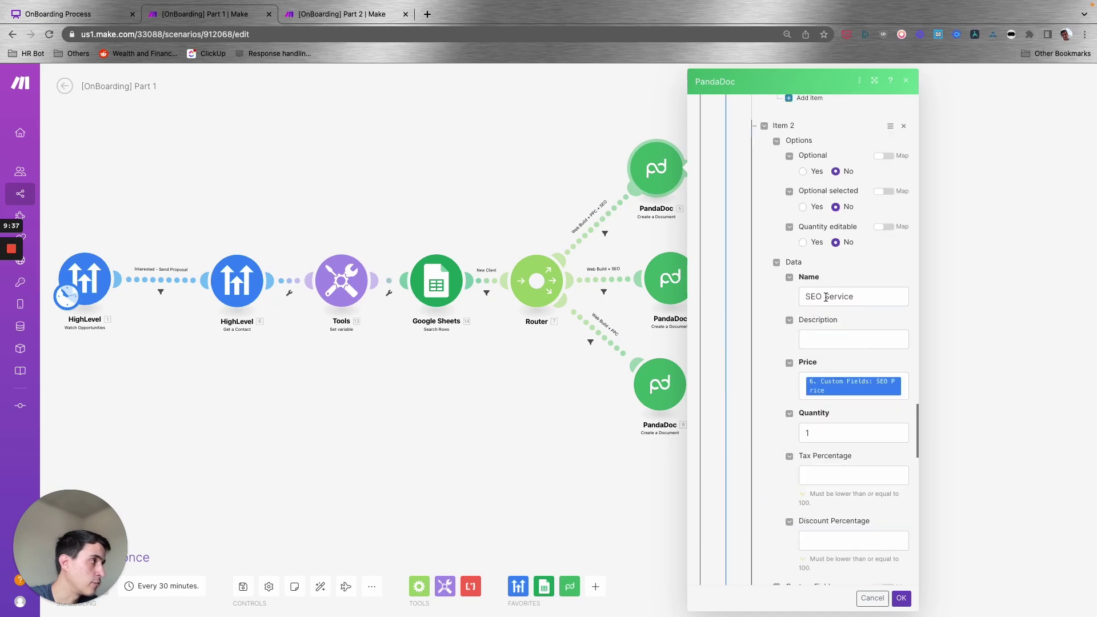
scroll(813, 297, up, 6)
scroll(814, 299, up, 6)
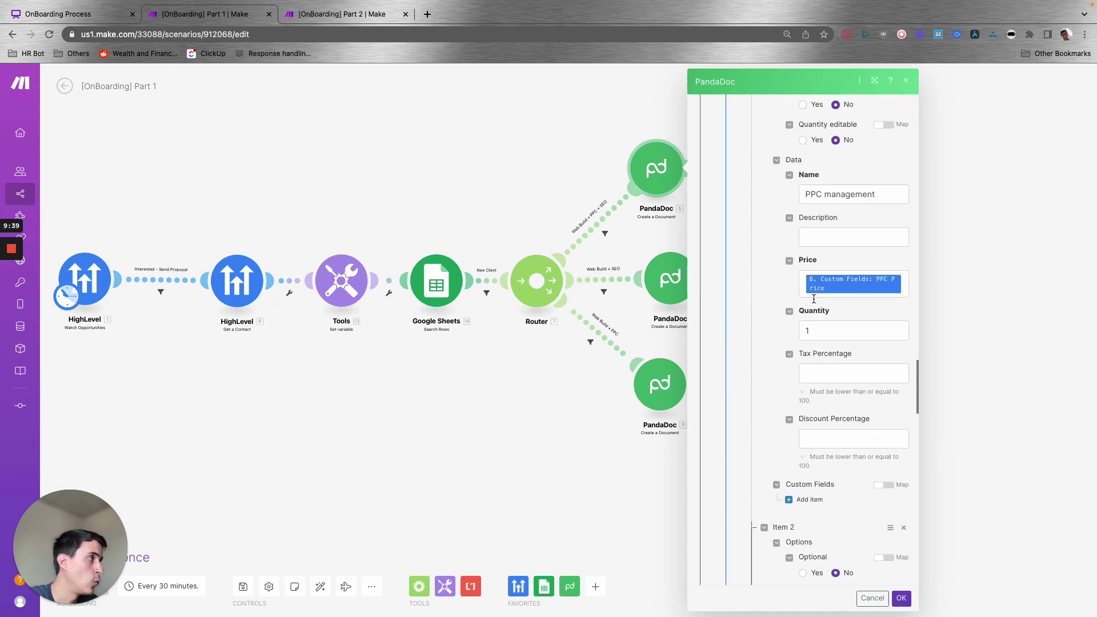
scroll(842, 214, up, 8)
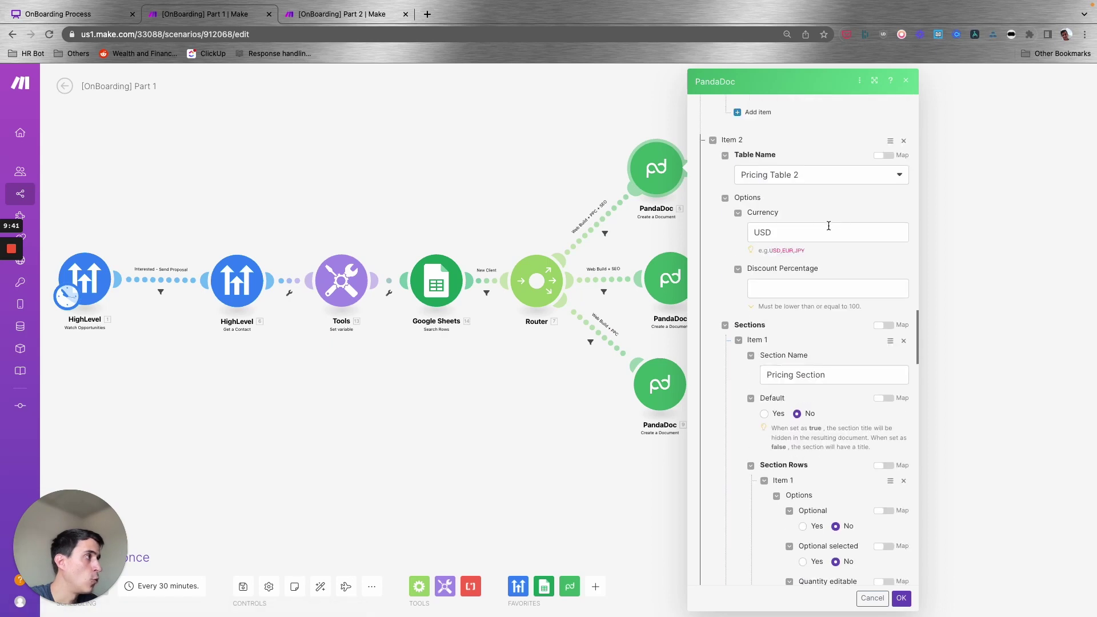
scroll(805, 228, down, 15)
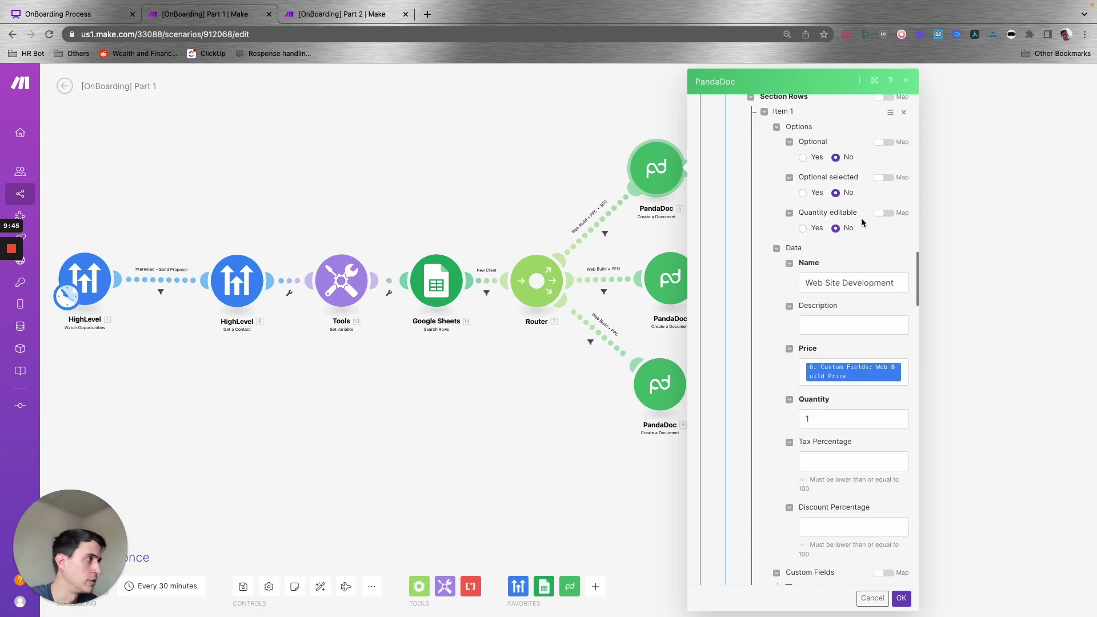
click(905, 81)
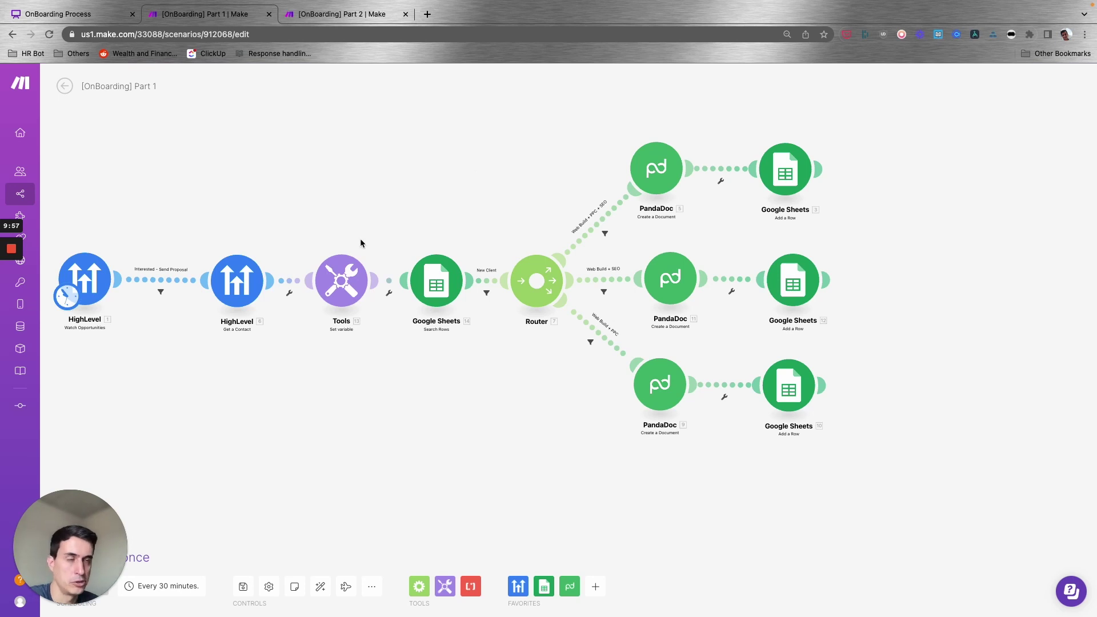
Switch to the [OnBoarding] Part 2 scenario and look at its opening PandaDoc and Google Sheets modules
click(318, 12)
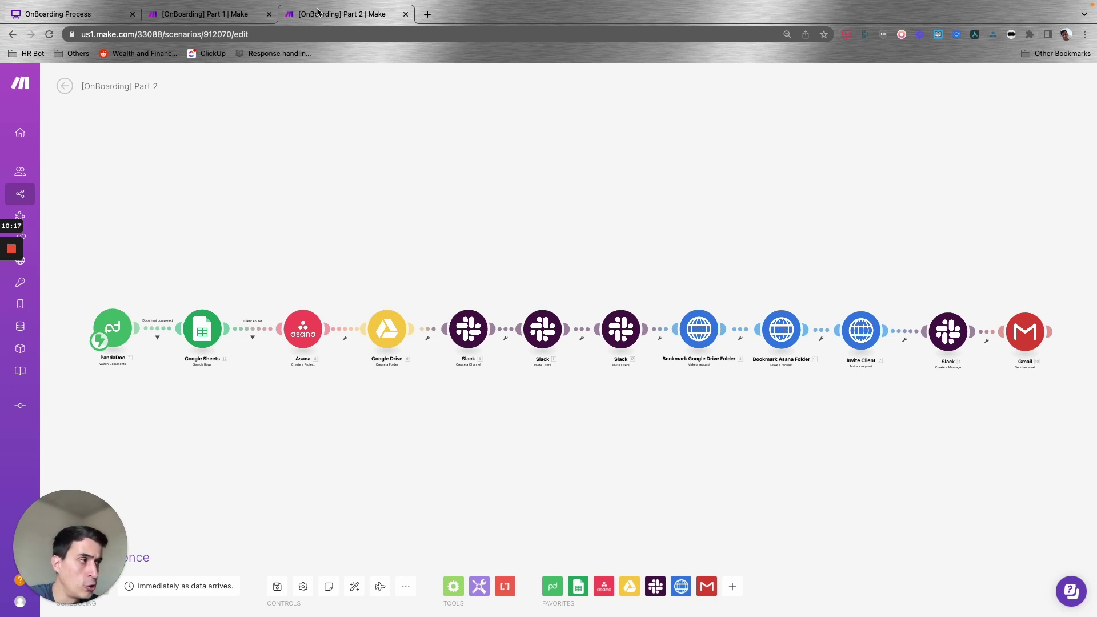
scroll(214, 217, up, 2)
scroll(287, 176, up, 2)
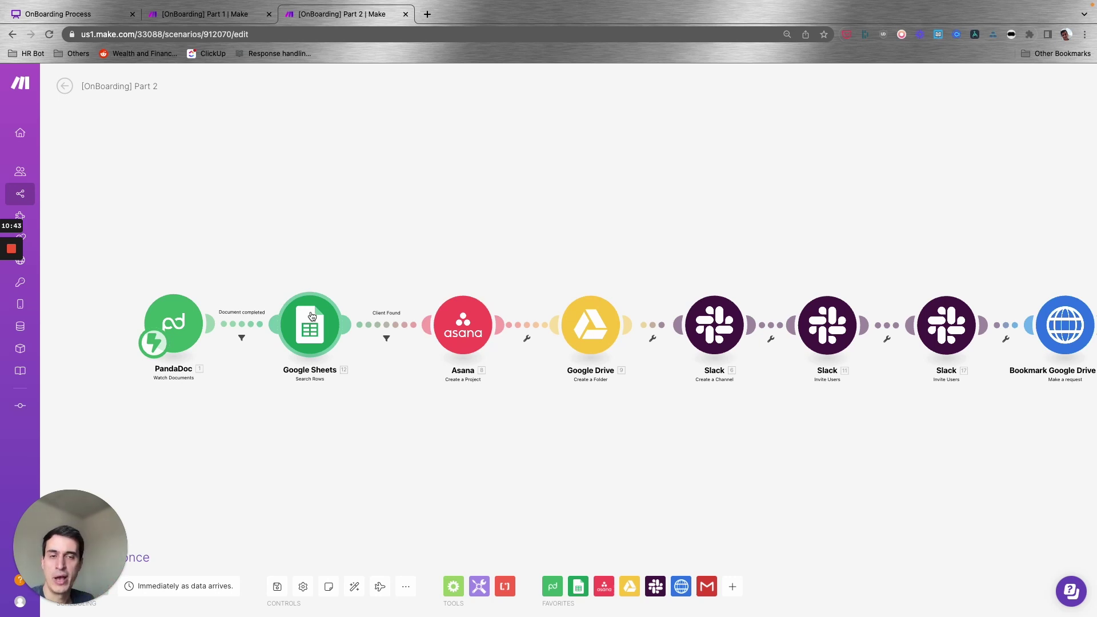
Review the settings of the Asana Create a Project module and the Google Drive Create a Folder module, closing each unchanged
scroll(509, 208, down, 2)
drag(509, 208, 337, 198)
click(308, 289)
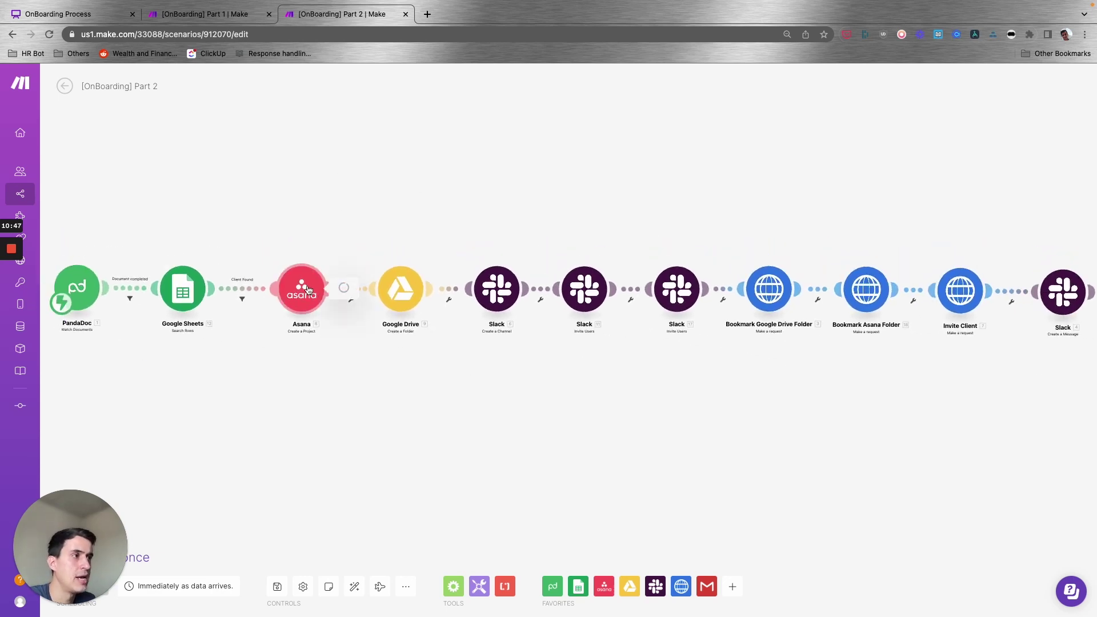
scroll(500, 177, down, 3)
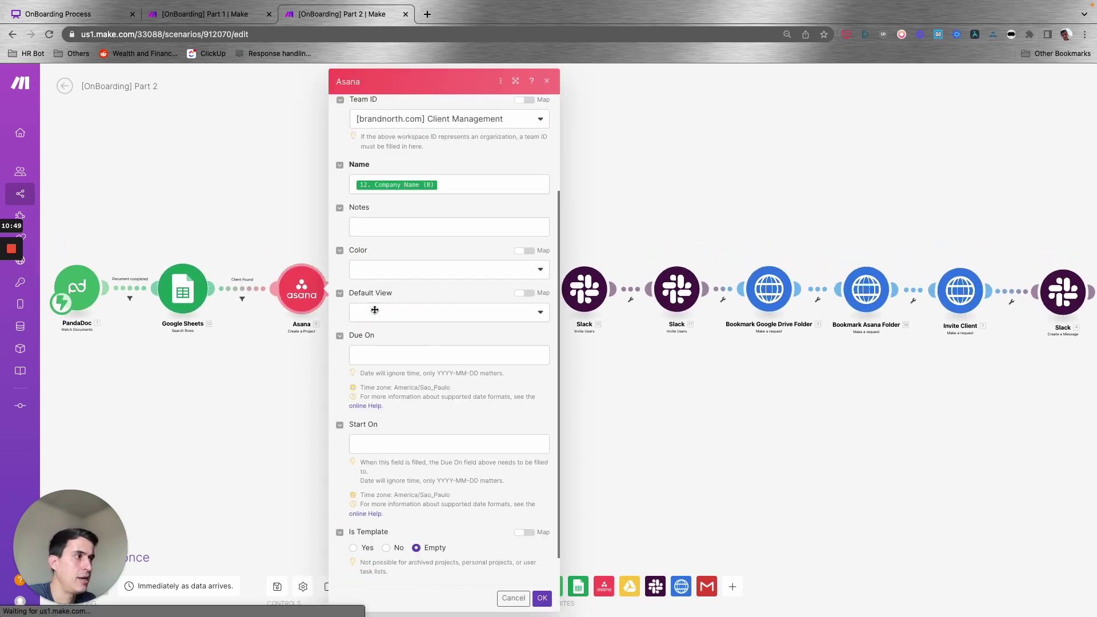
click(547, 80)
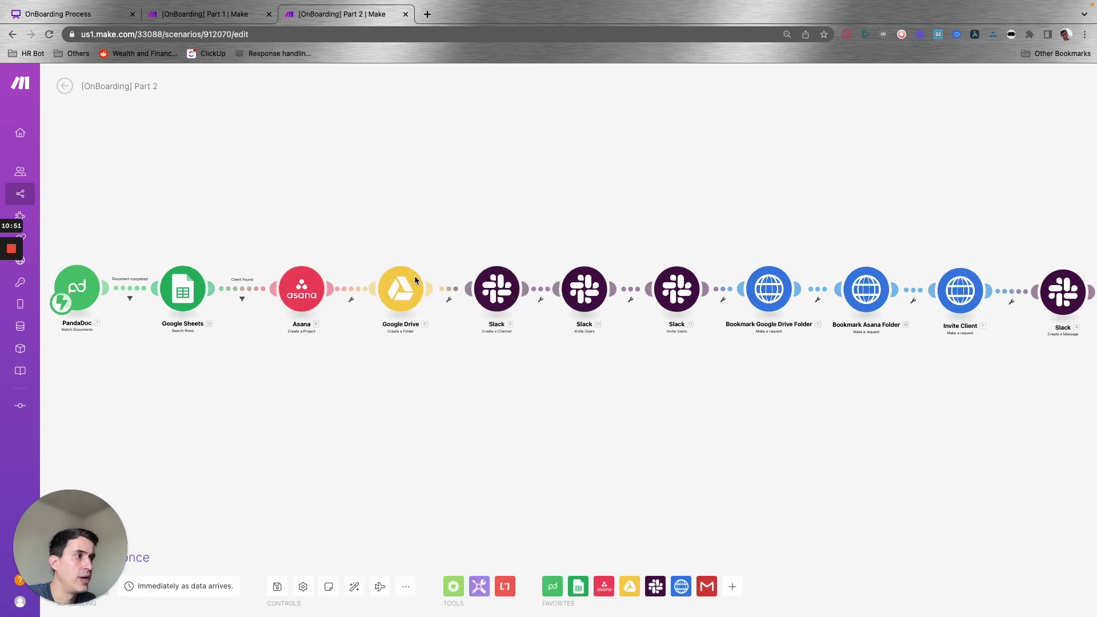
click(402, 285)
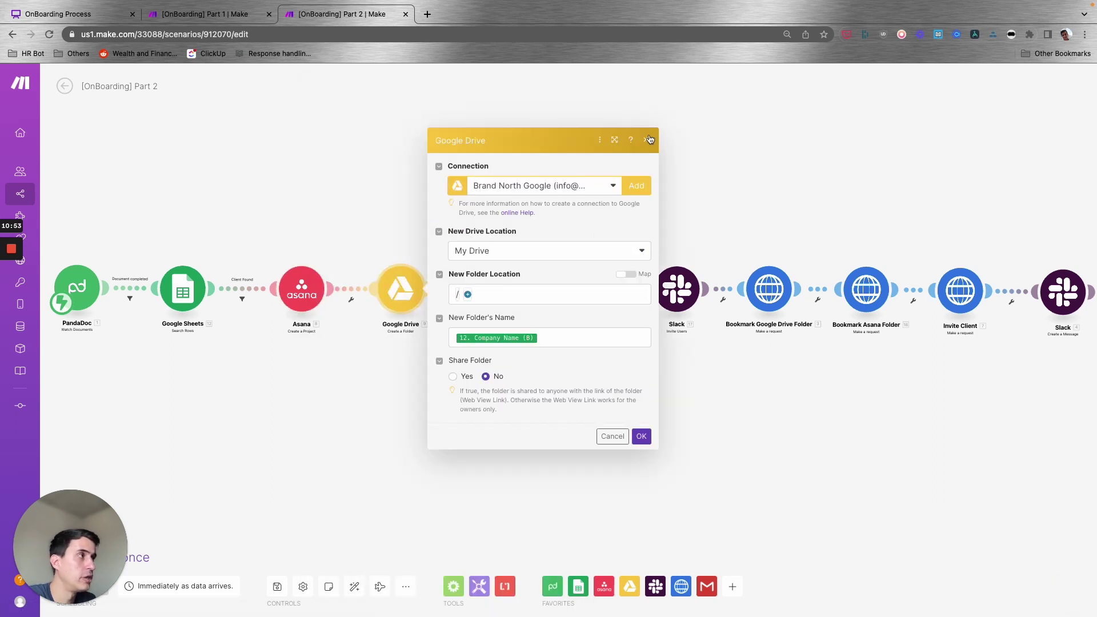
key(Escape)
Review the channel name formula and privacy setting of the Slack Create a Channel module, then close it unchanged
drag(629, 193, 468, 183)
scroll(361, 231, down, 2)
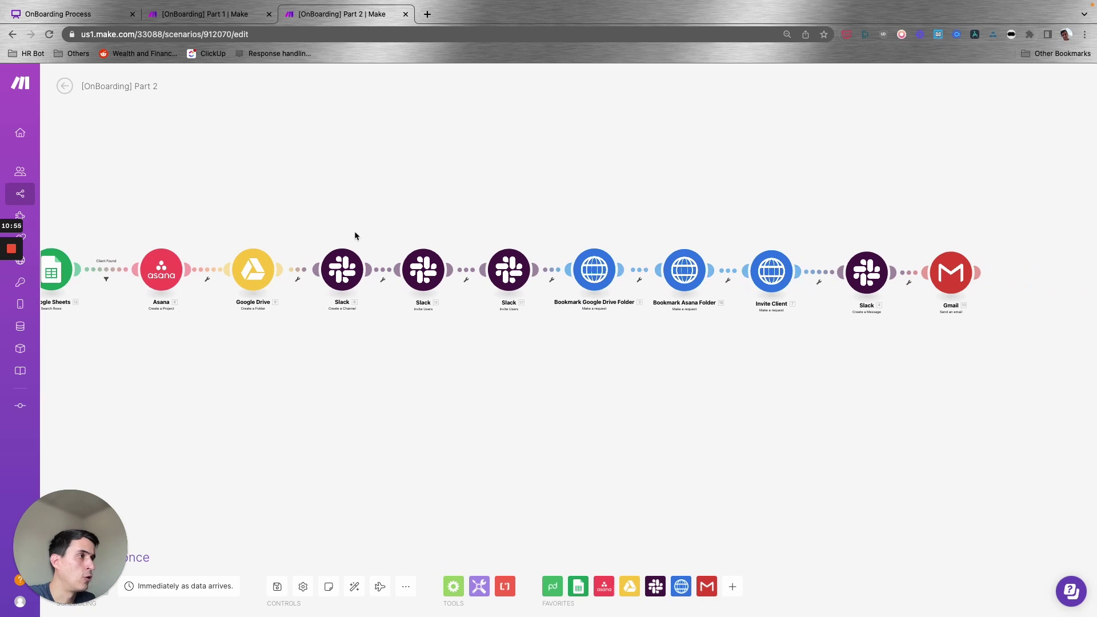
drag(314, 231, 378, 243)
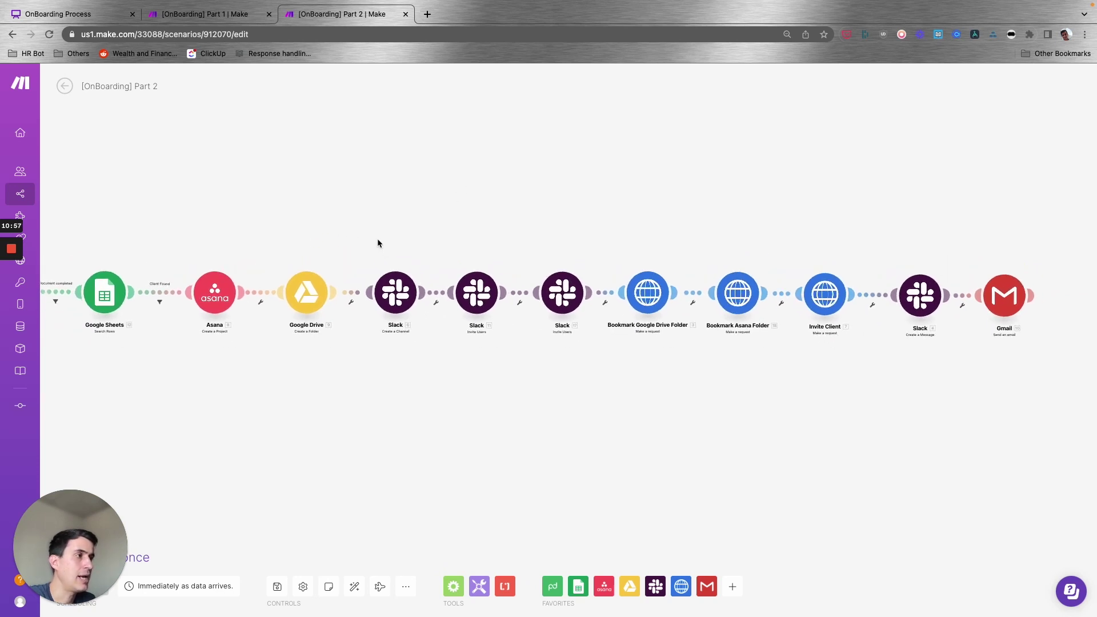
click(396, 293)
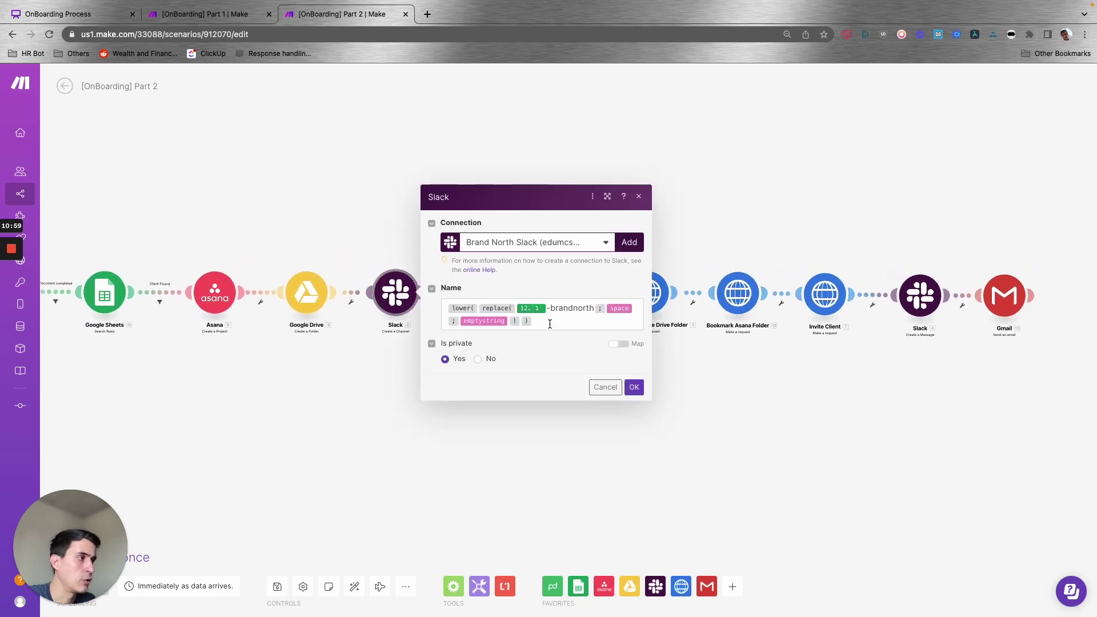
click(638, 195)
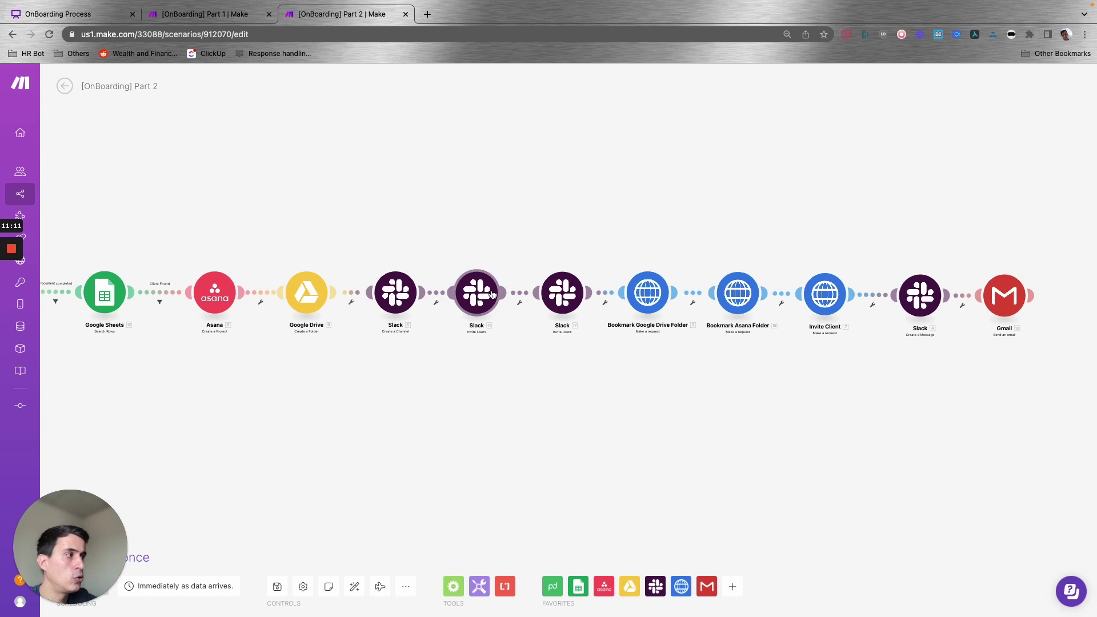
Examine the URL, headers and query parameters of the Invite Client HTTP request, then close its settings unchanged
click(827, 296)
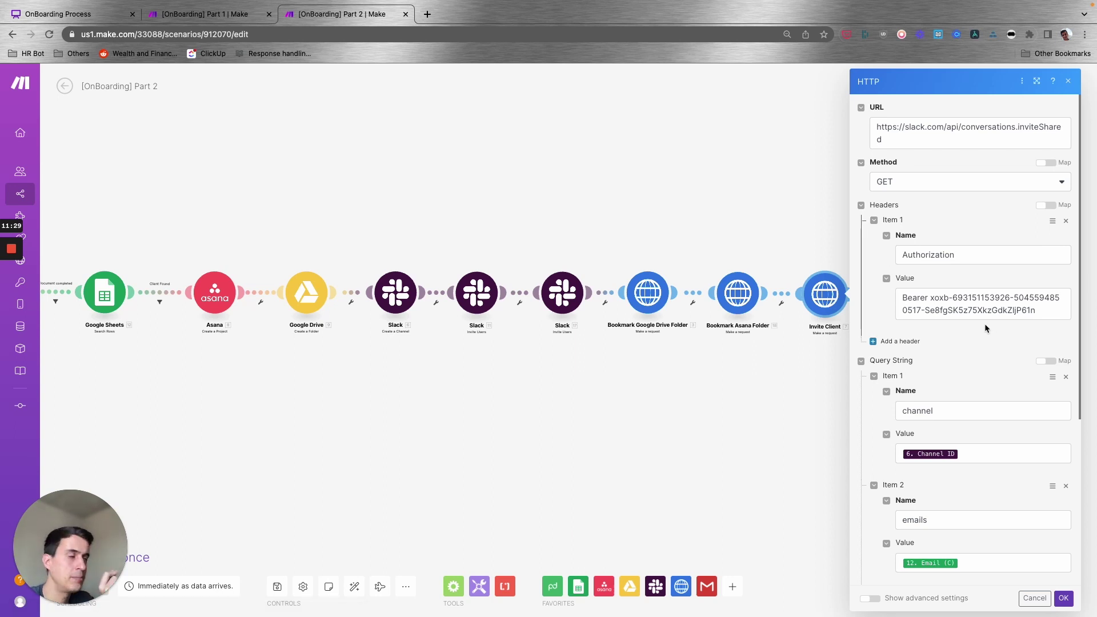
scroll(985, 323, down, 5)
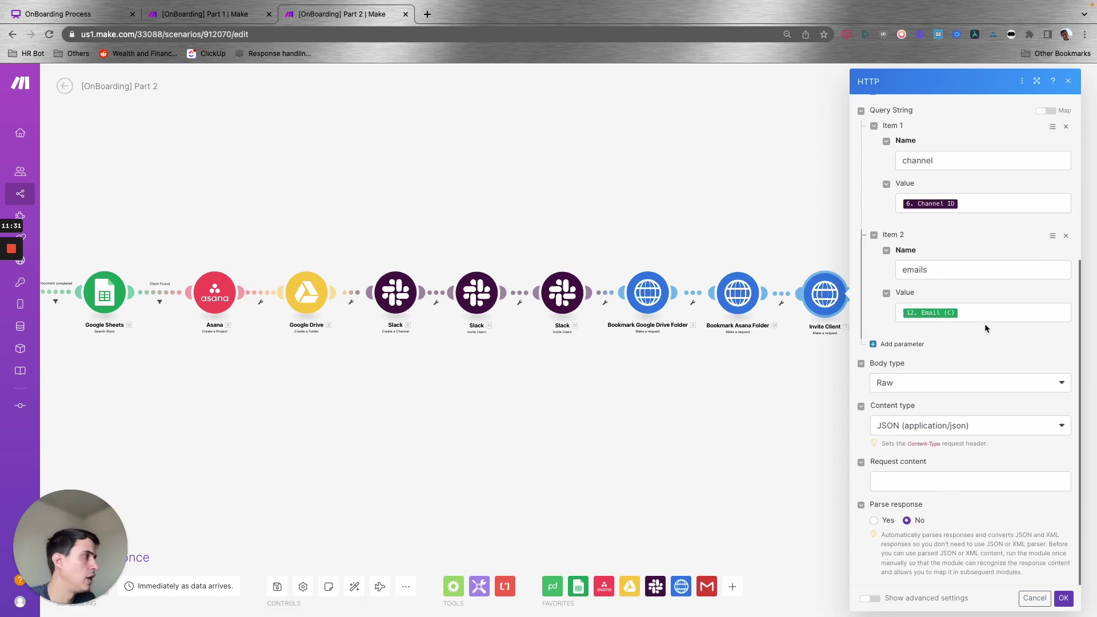
scroll(974, 314, up, 5)
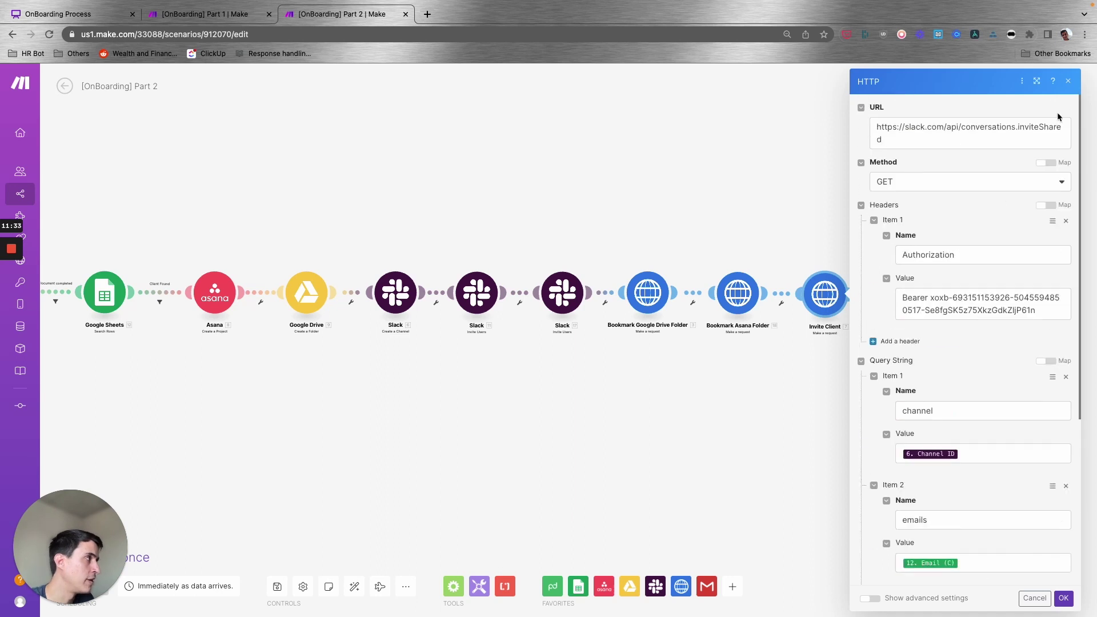
scroll(1000, 297, down, 5)
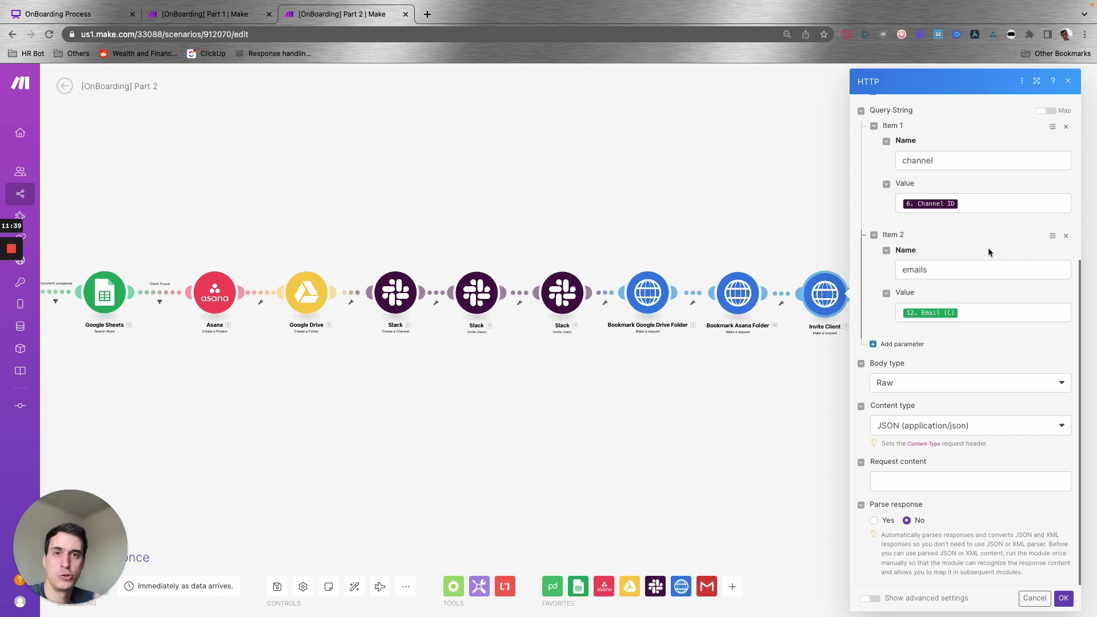
click(1068, 81)
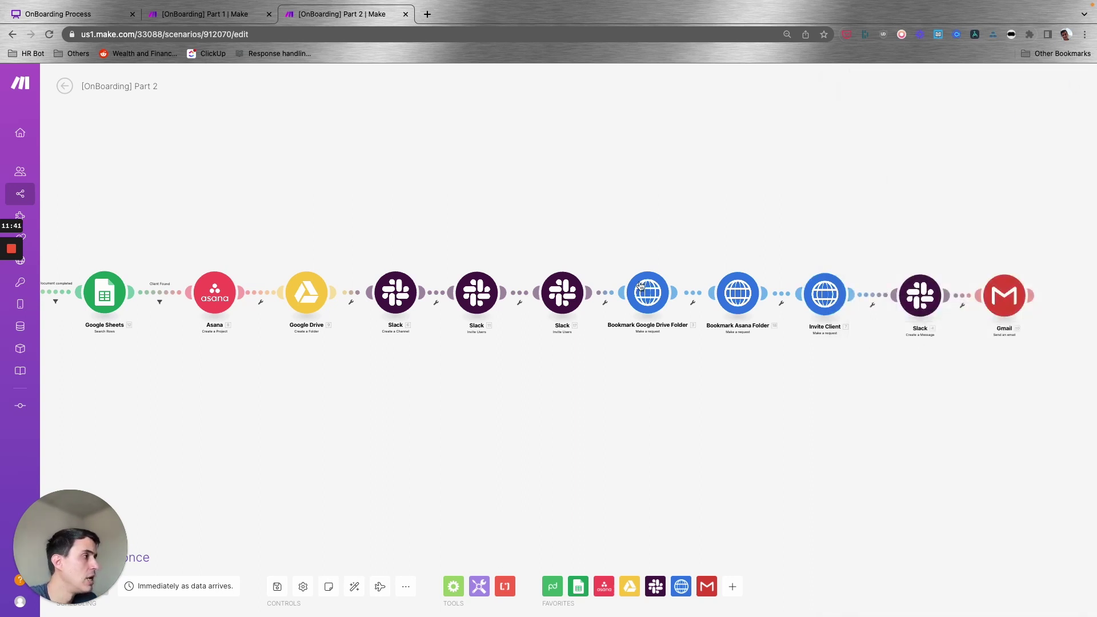
Review the channel and onboarding message text of the Slack Create a Message module, then close it unchanged
scroll(585, 231, up, 3)
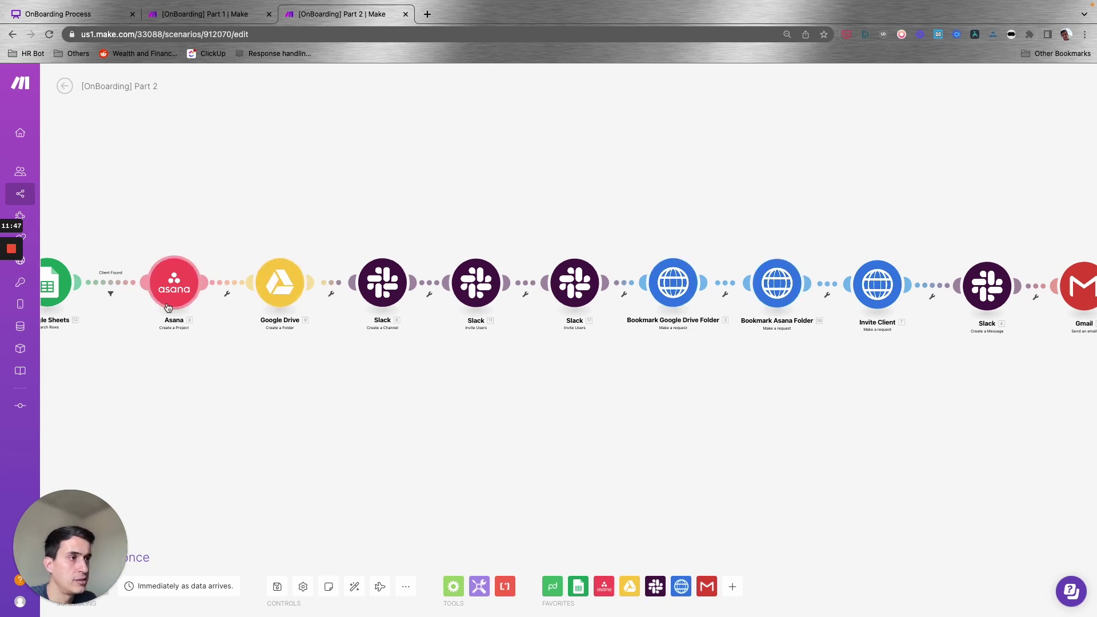
scroll(708, 211, right, 5)
scroll(533, 207, down, 2)
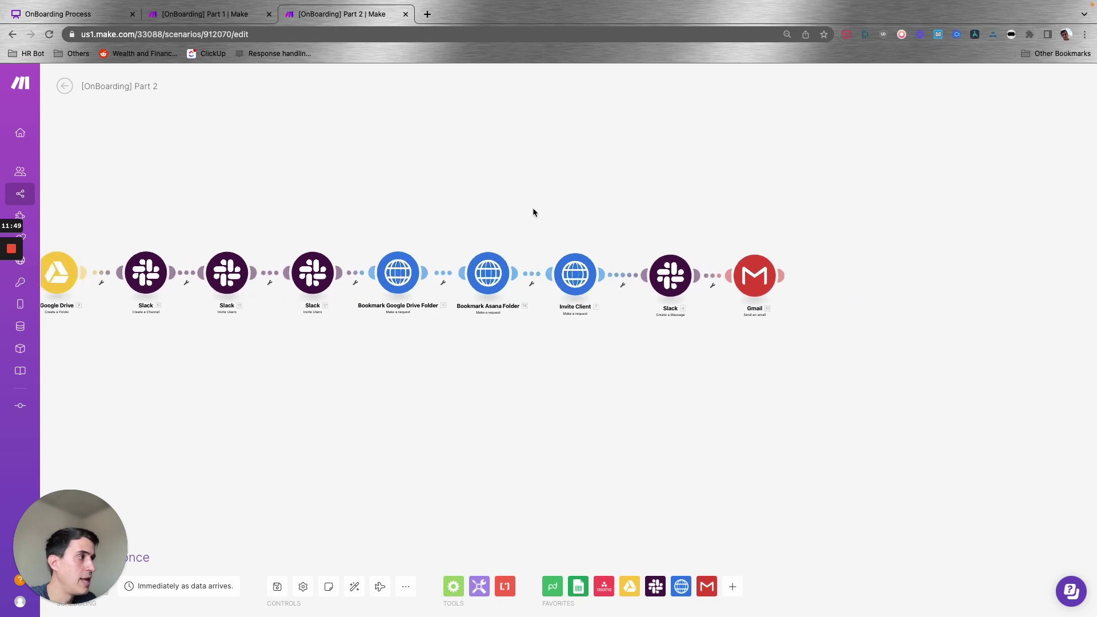
scroll(671, 268, up, 2)
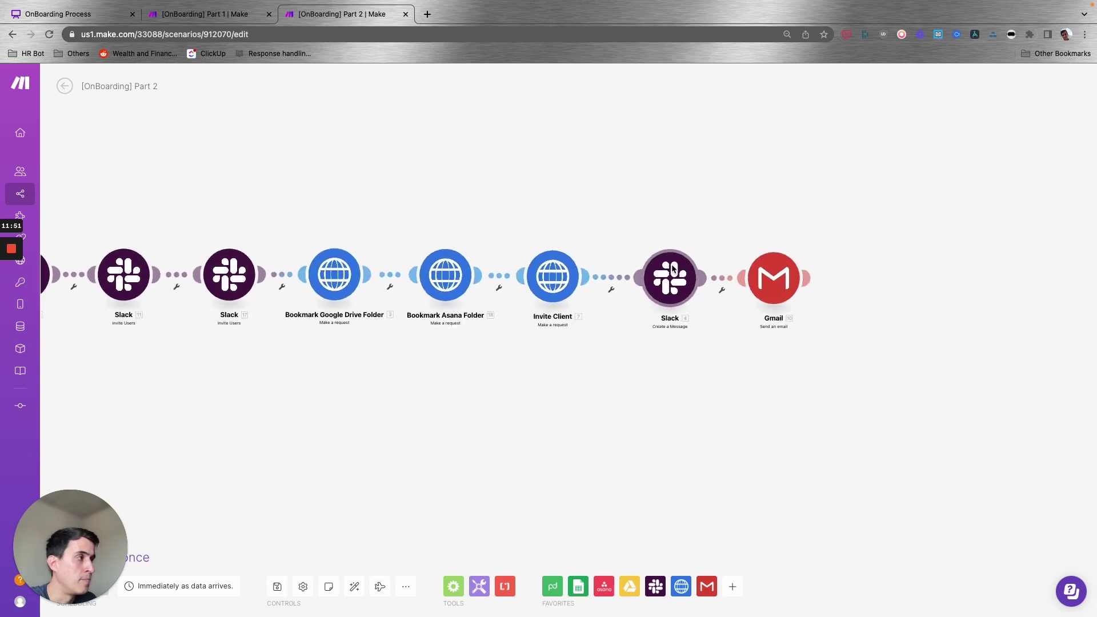
click(673, 291)
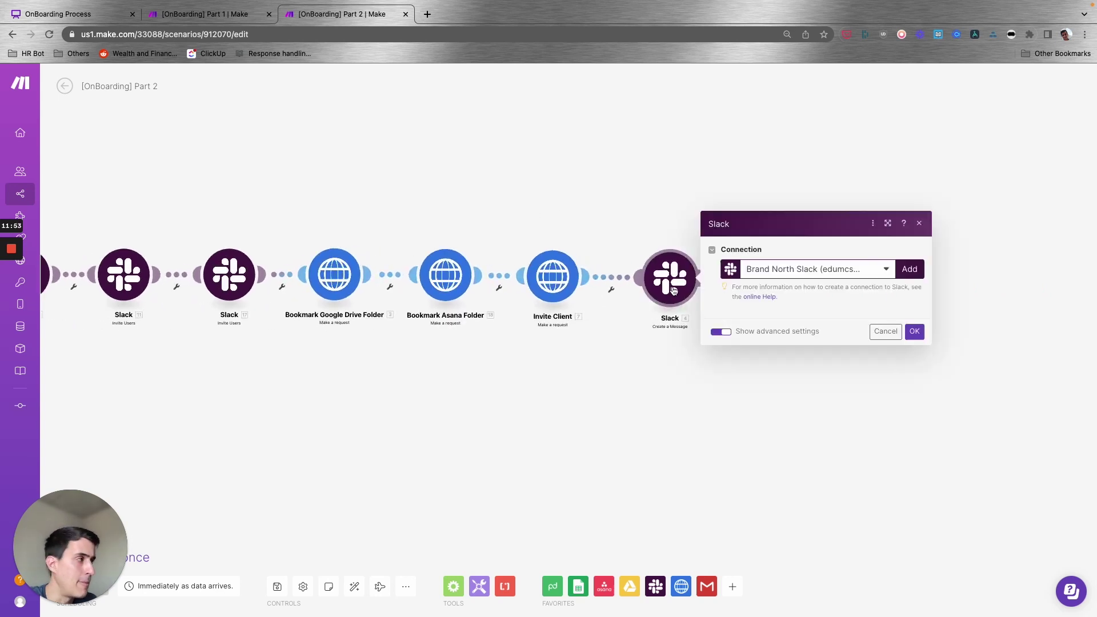
scroll(835, 432, down, 4)
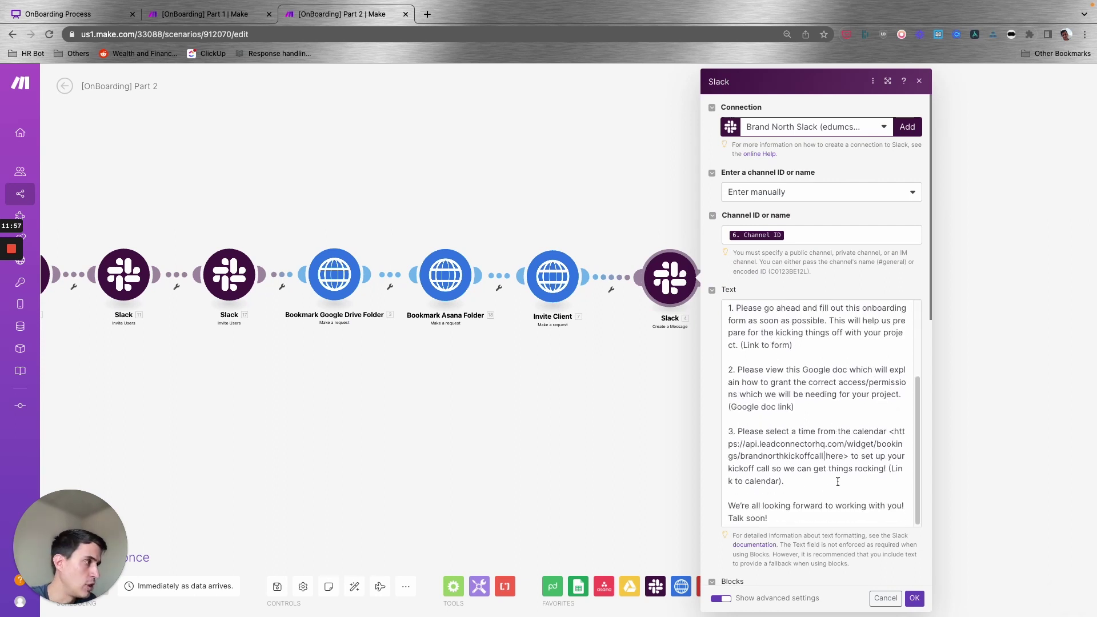
click(918, 82)
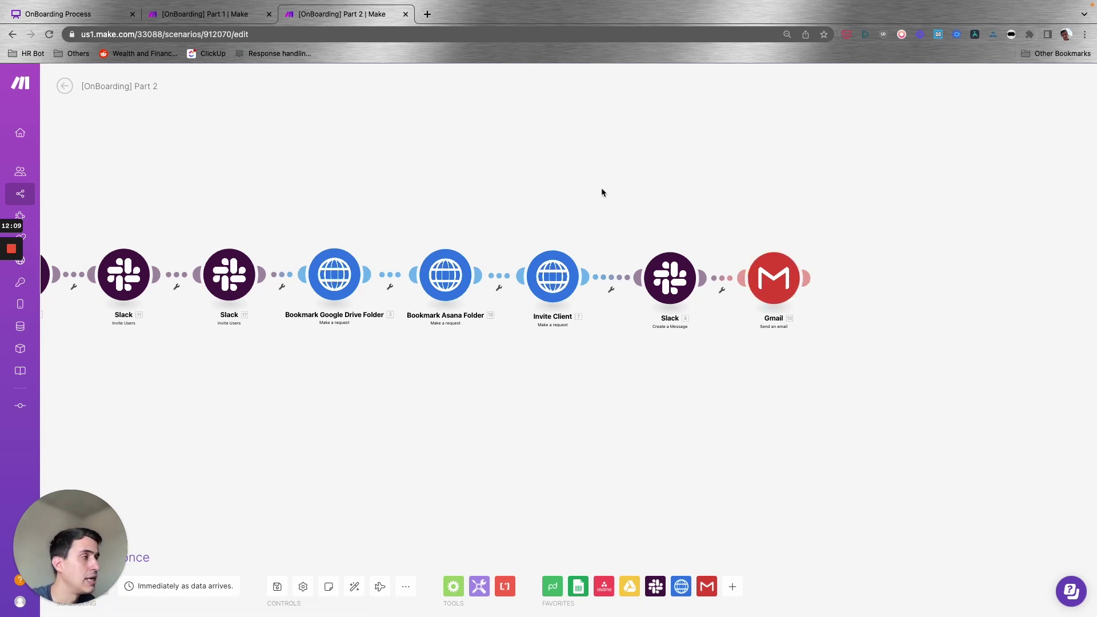
scroll(601, 187, down, 1)
scroll(601, 191, down, 1)
drag(505, 185, 592, 201)
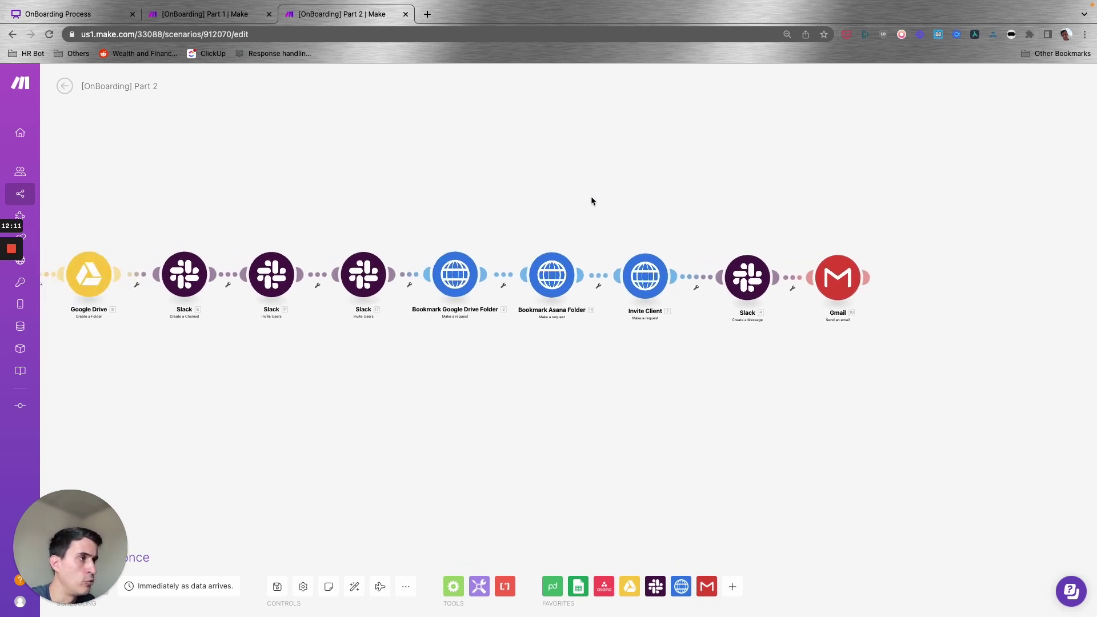
scroll(592, 201, down, 1)
scroll(592, 199, down, 2)
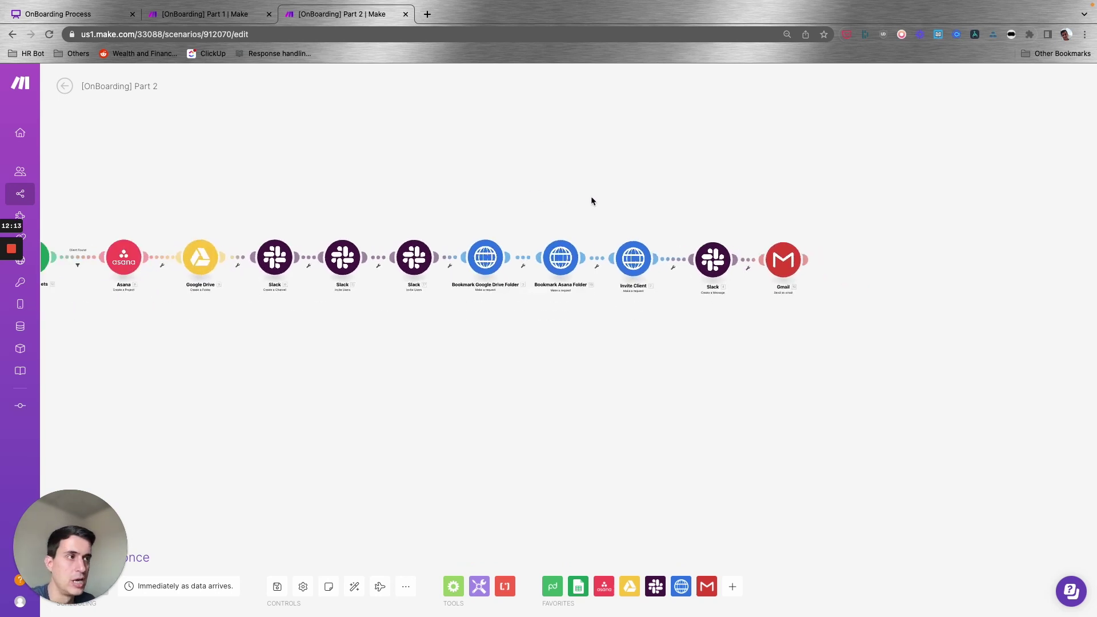
drag(592, 201, 650, 238)
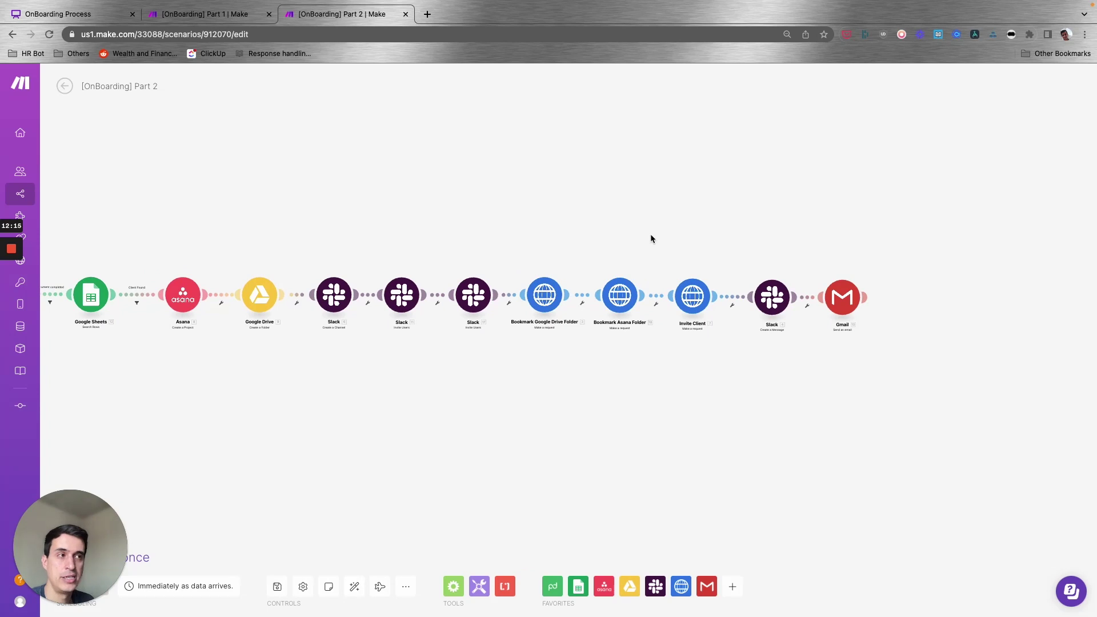